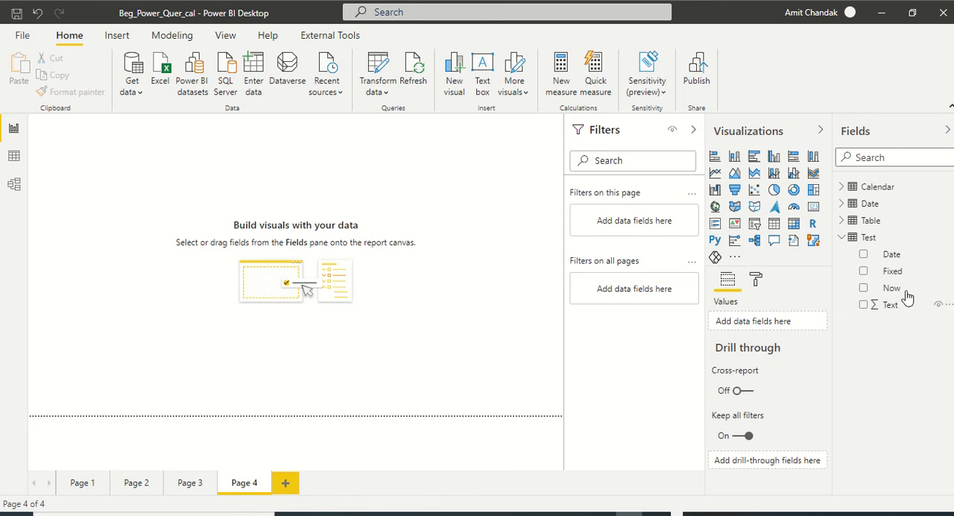
Open the Test table's query in Power Query Editor and start a new custom column named Date 1
right_click(868, 239)
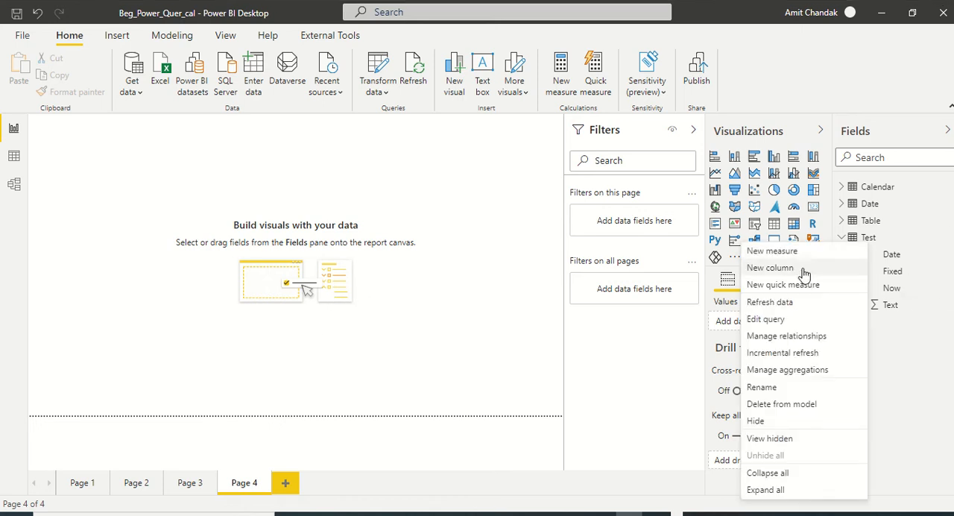
left_click(784, 320)
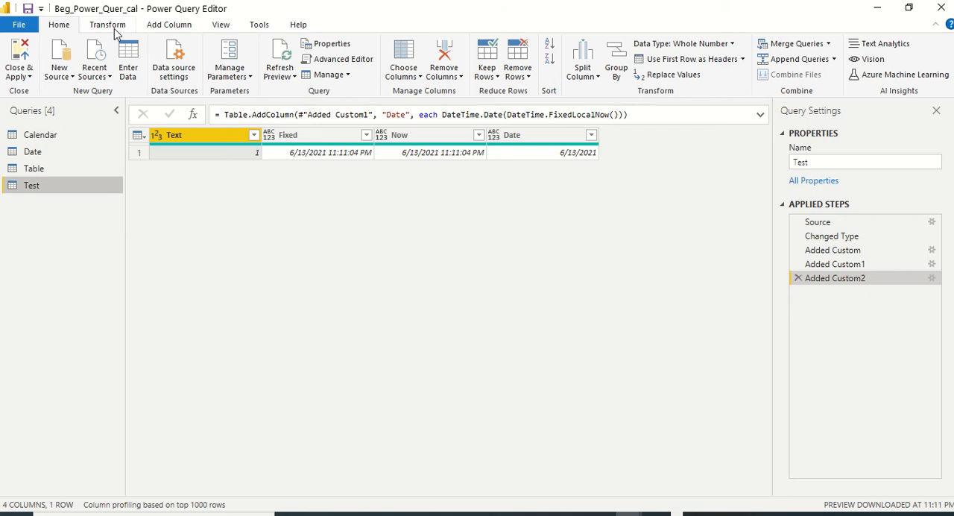
left_click(164, 28)
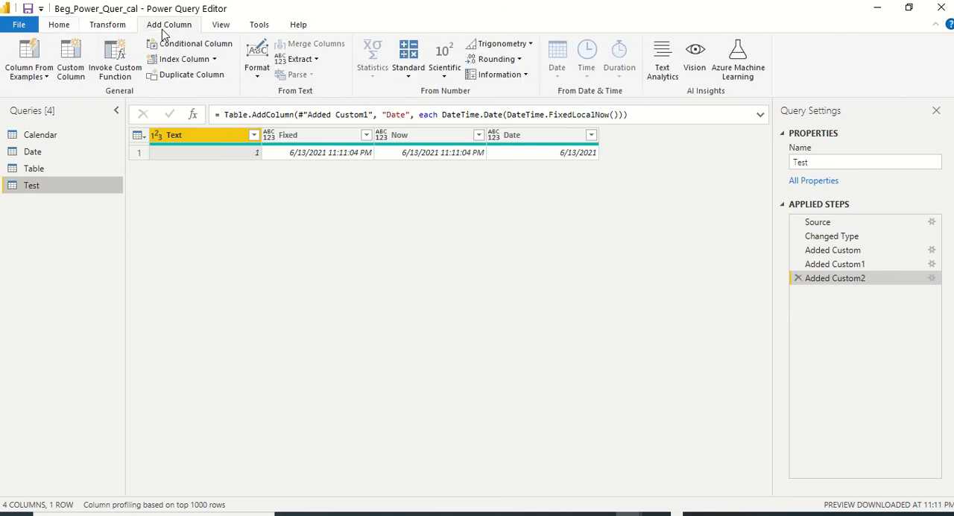
left_click(74, 68)
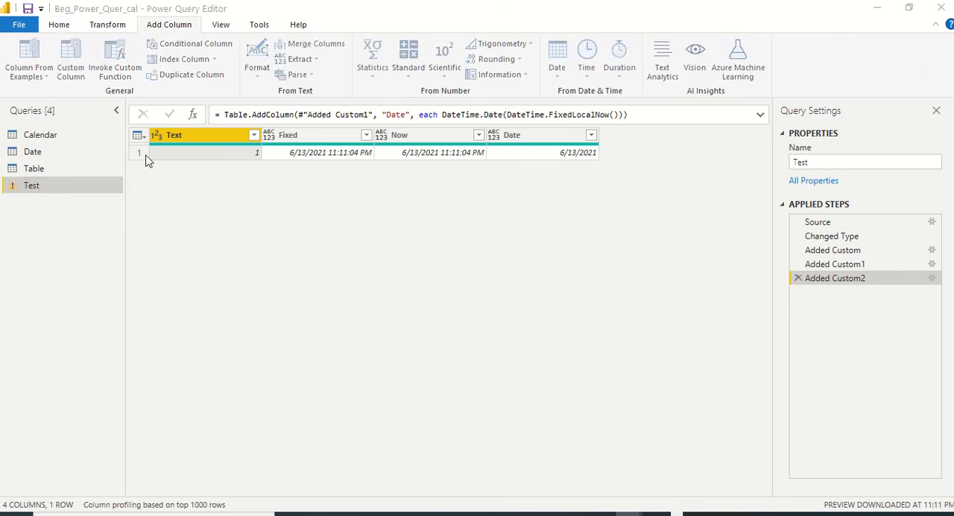
double_click(282, 188)
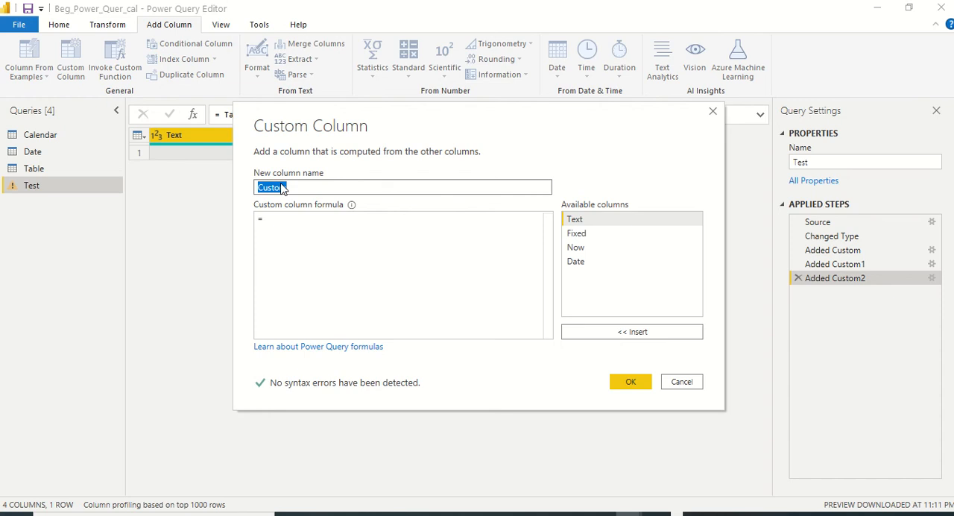
type("Date 1")
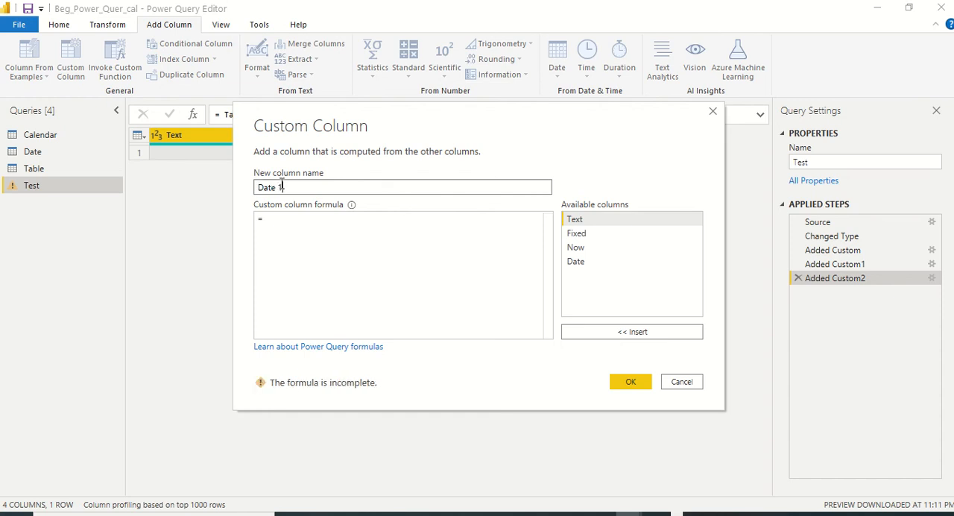
Enter the formula DateTime.From(#date(2021,01,15)) for the Date 1 column and add it to the Test query
key("Tab")
key("Tab")
type("DateT")
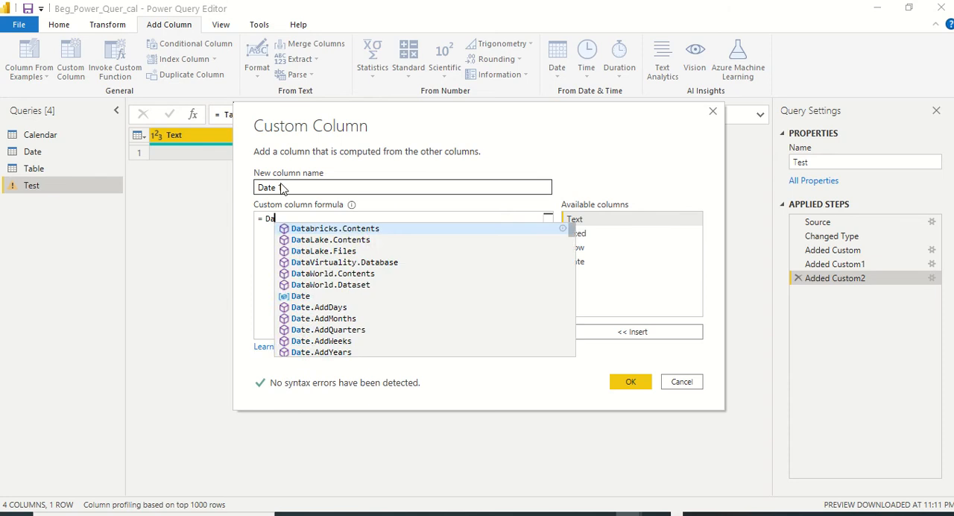
type("ime")
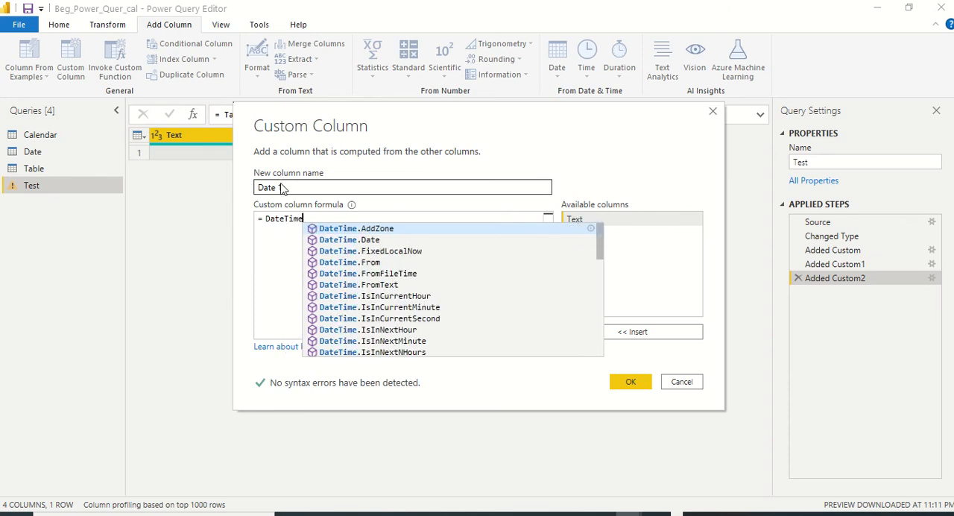
type(".From")
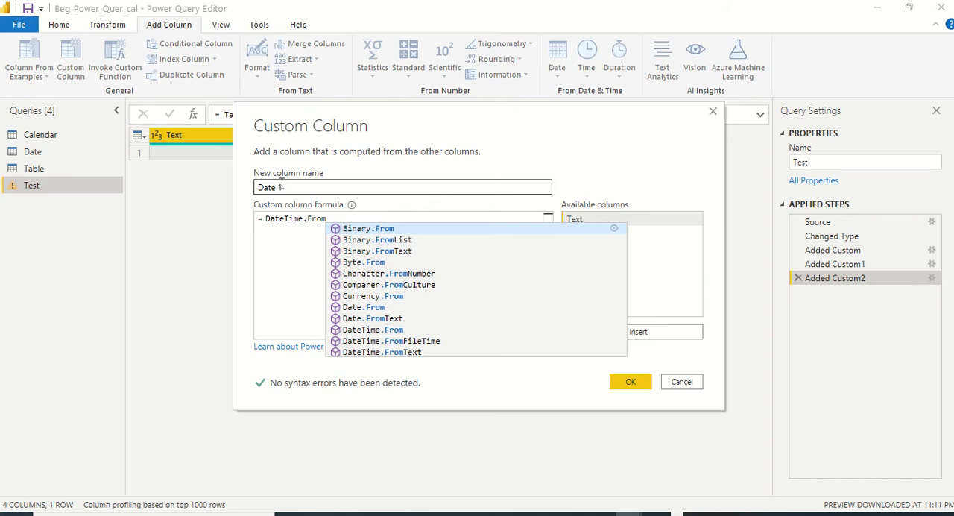
key("Down")
key("Down")
key("Down")
key("Down")
key("Down")
key("Down")
key("Down")
key("Down")
key("Down")
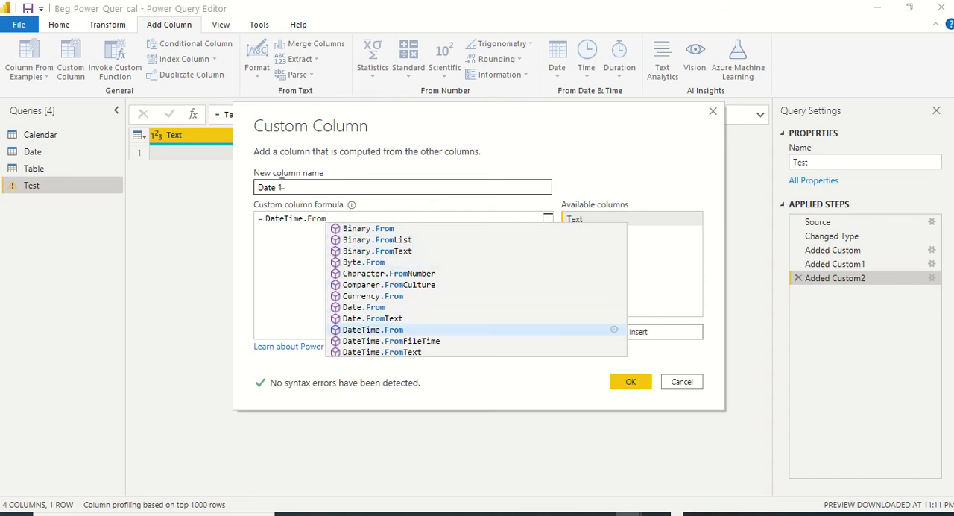
type("(")
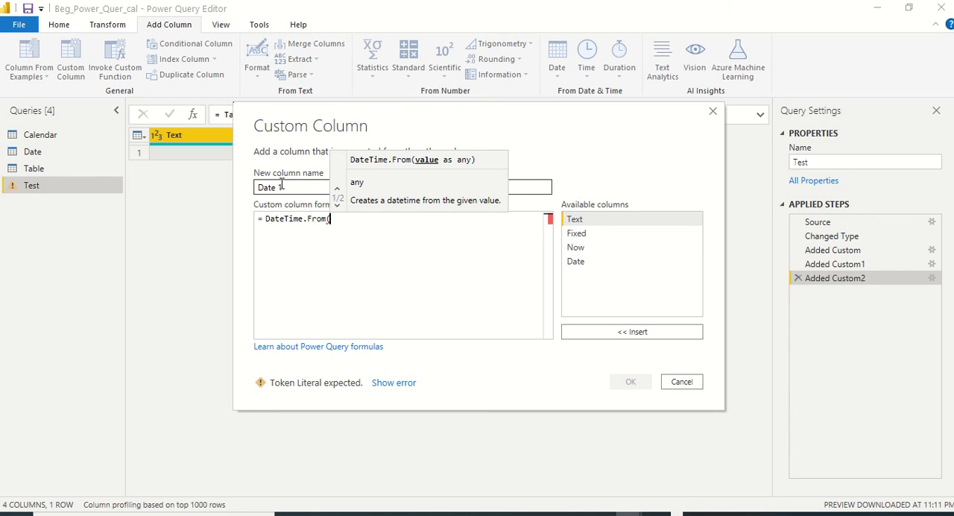
type("#date")
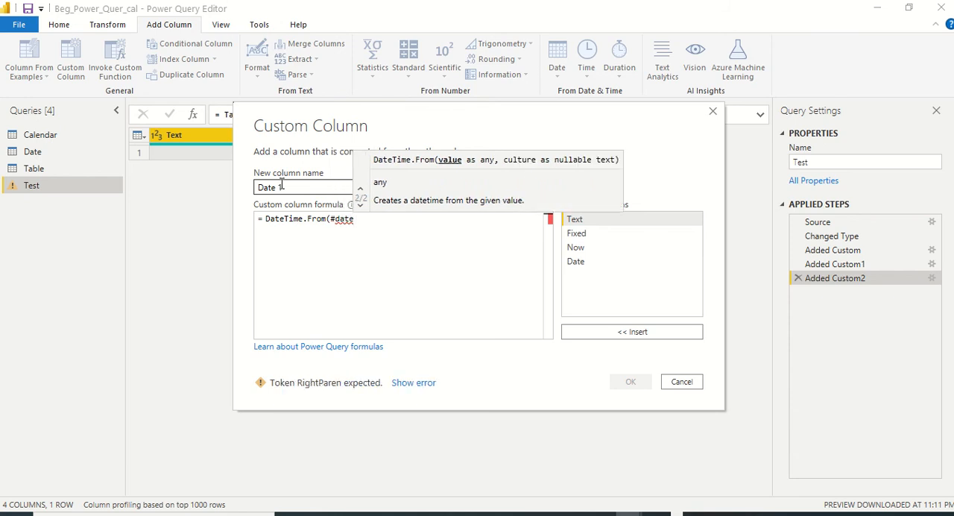
type("(")
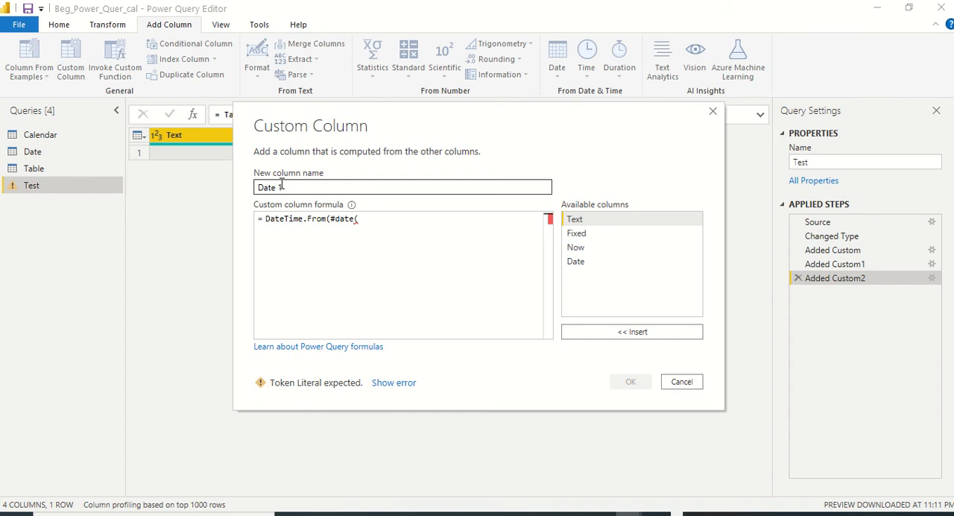
type("2021")
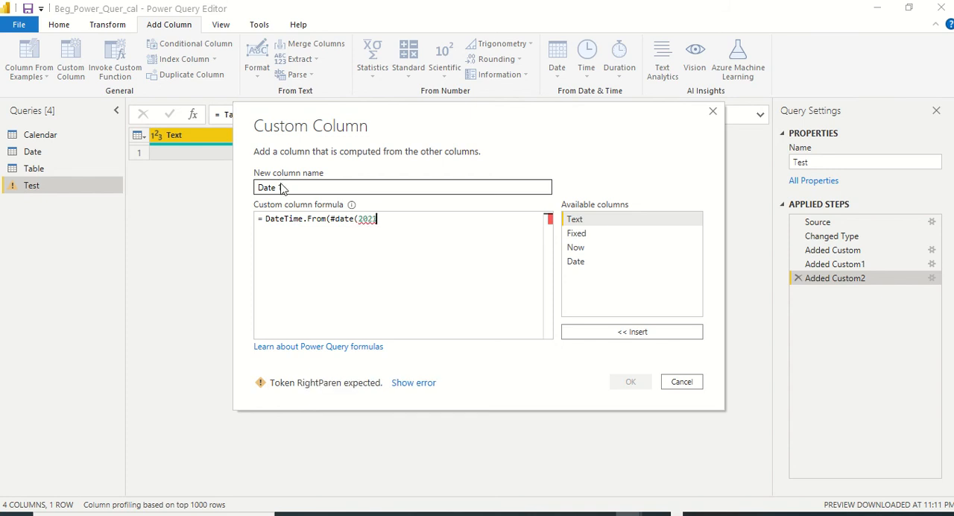
type(",01,15))")
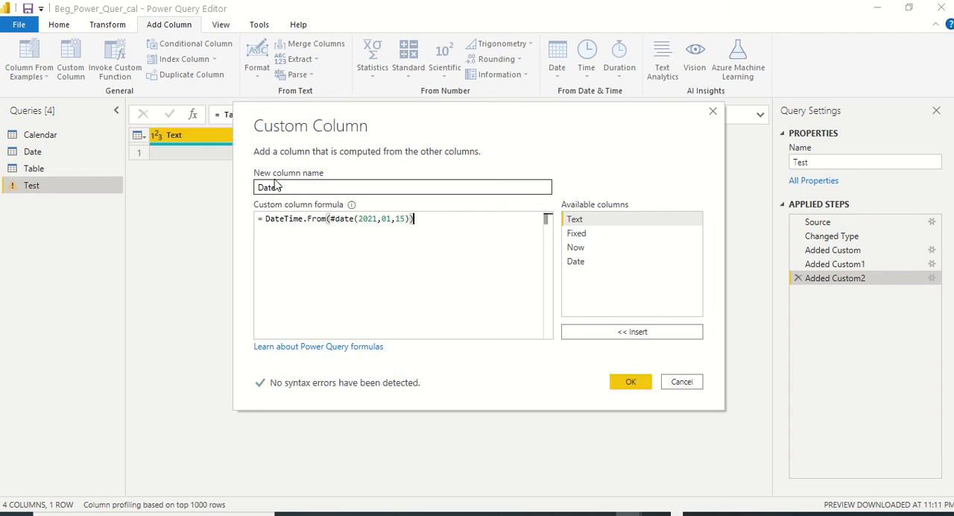
left_click(638, 384)
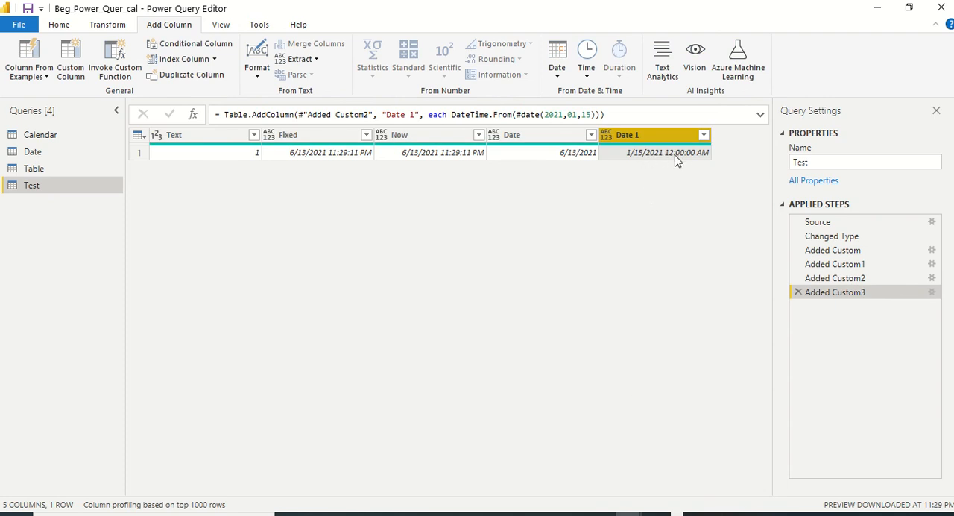
Start another custom column in the Test query and name it Date 2
left_click(71, 59)
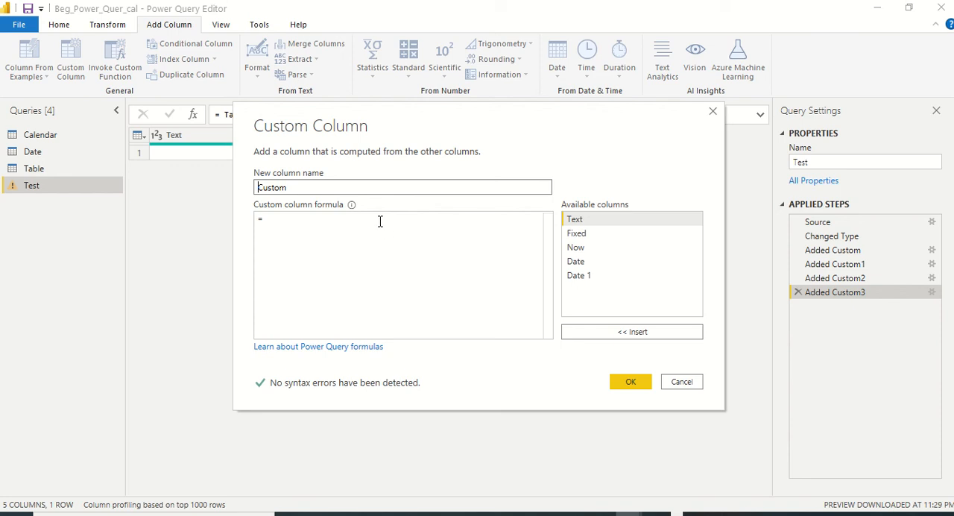
left_click_drag(294, 185, 198, 192)
type("Date 2")
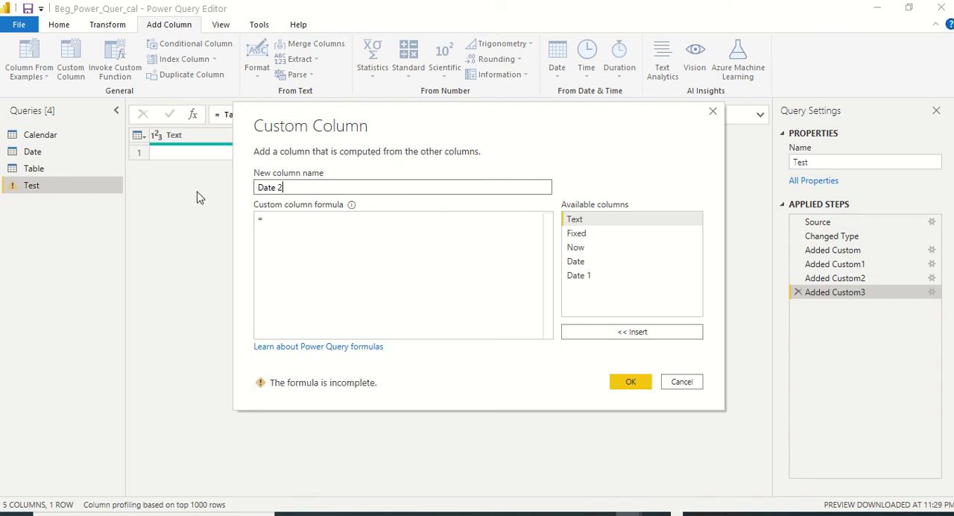
key("Tab")
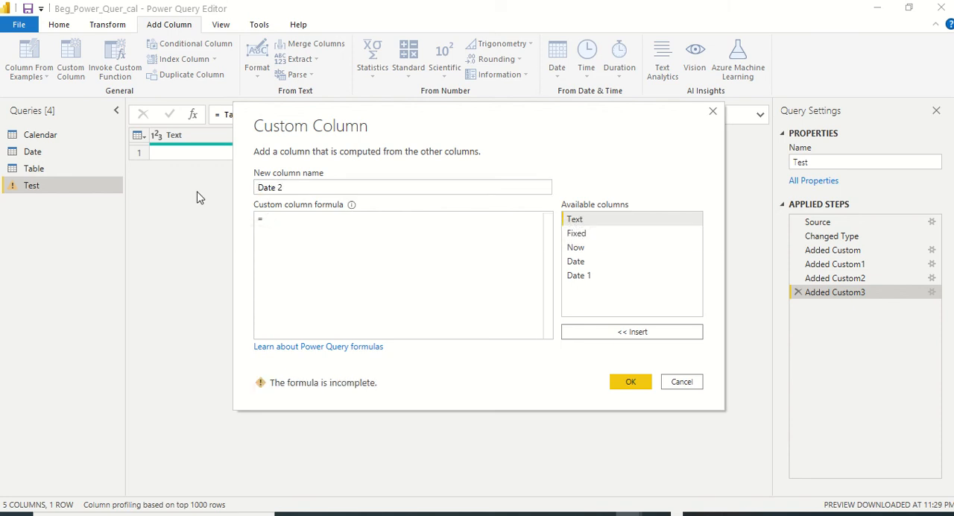
Enter the formula DateTime.From(#time(23,34,23)) for the Date 2 column and add it to the query
type("DateTi")
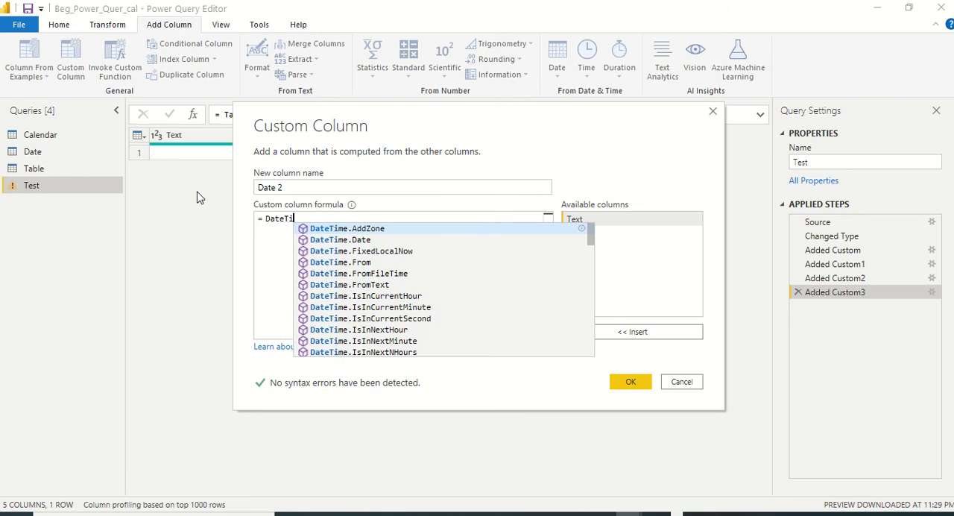
type("me.From")
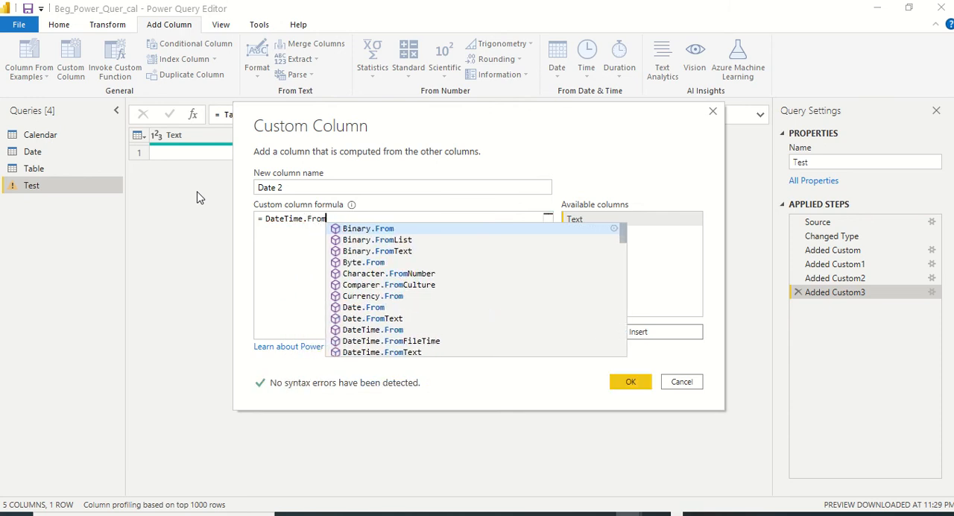
type("(#")
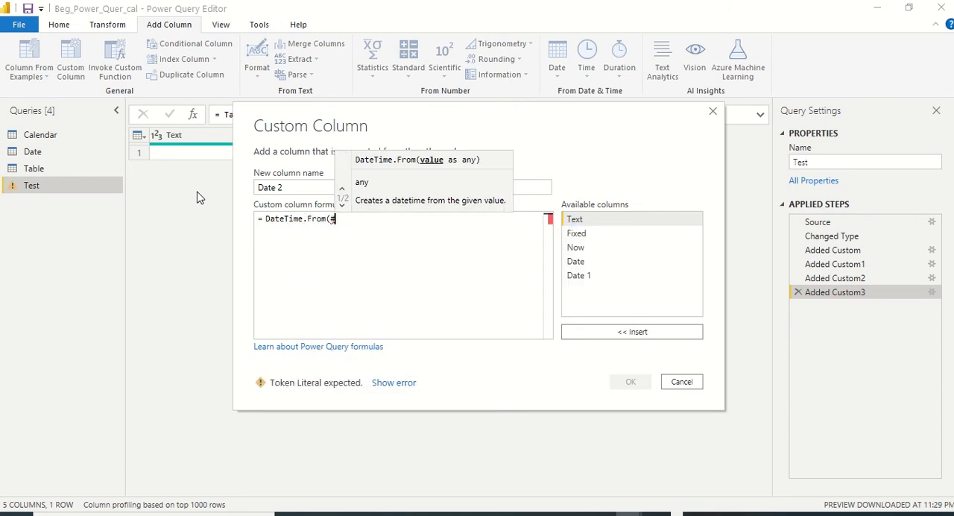
type("time")
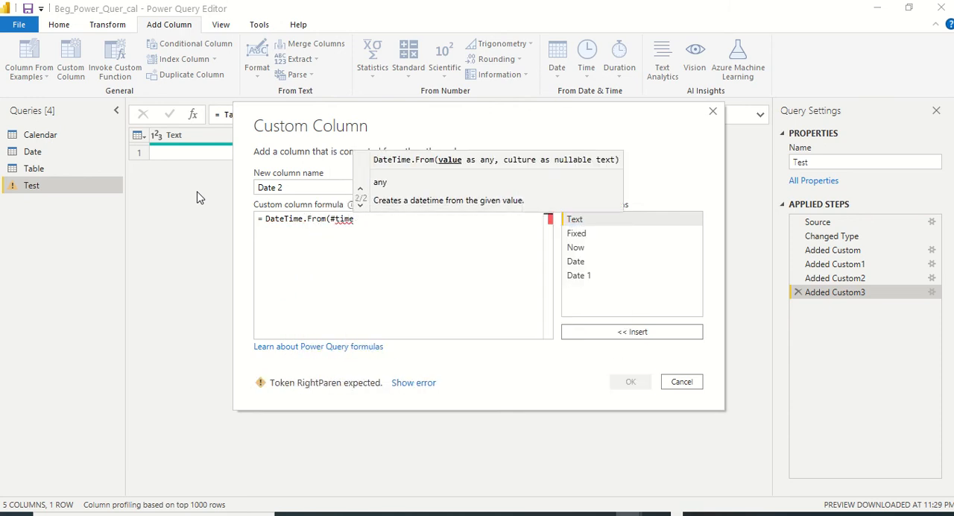
type("(23,")
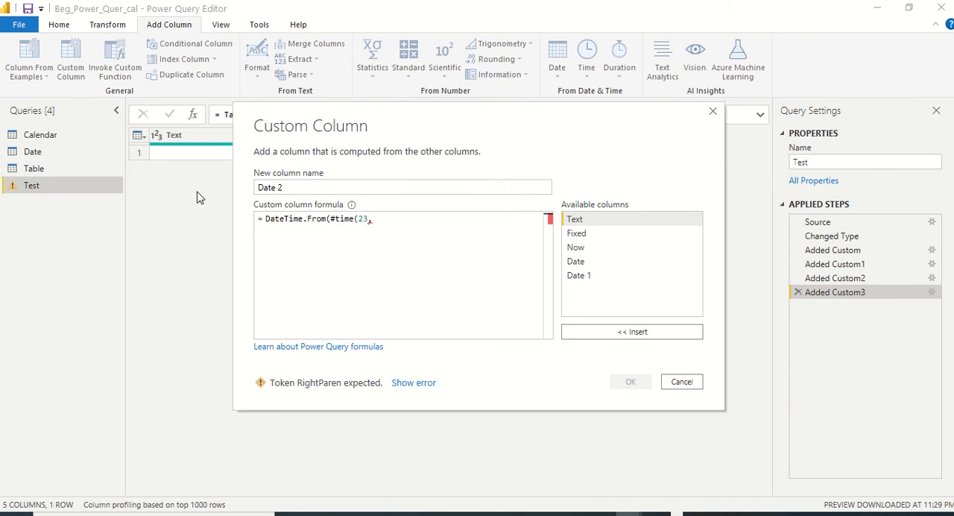
type("30")
type(",")
type("23")
type("))")
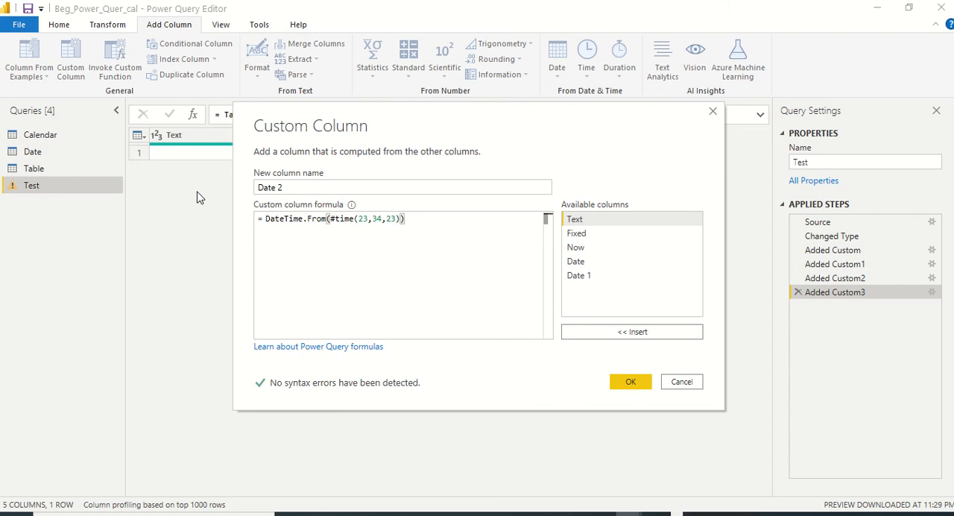
left_click(631, 382)
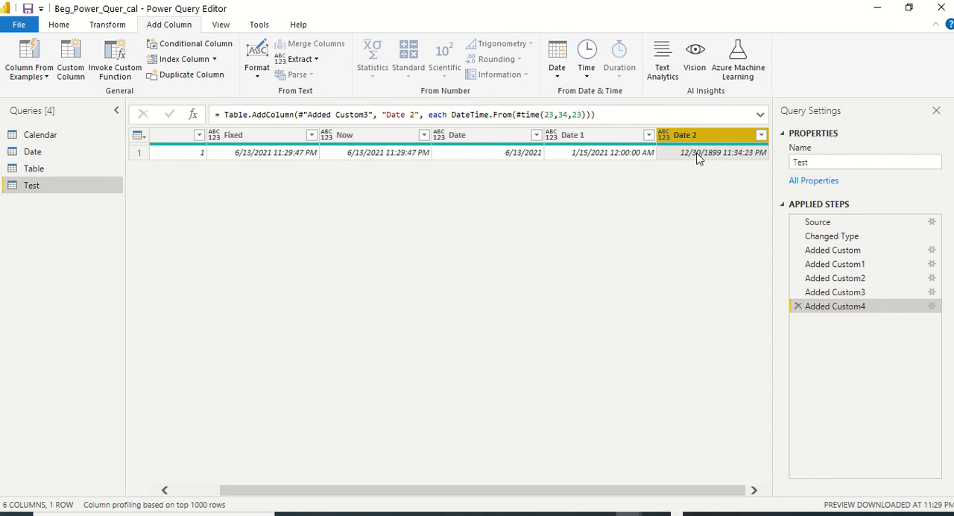
Start a further custom column in the Test query and name it Date 3
left_click(71, 75)
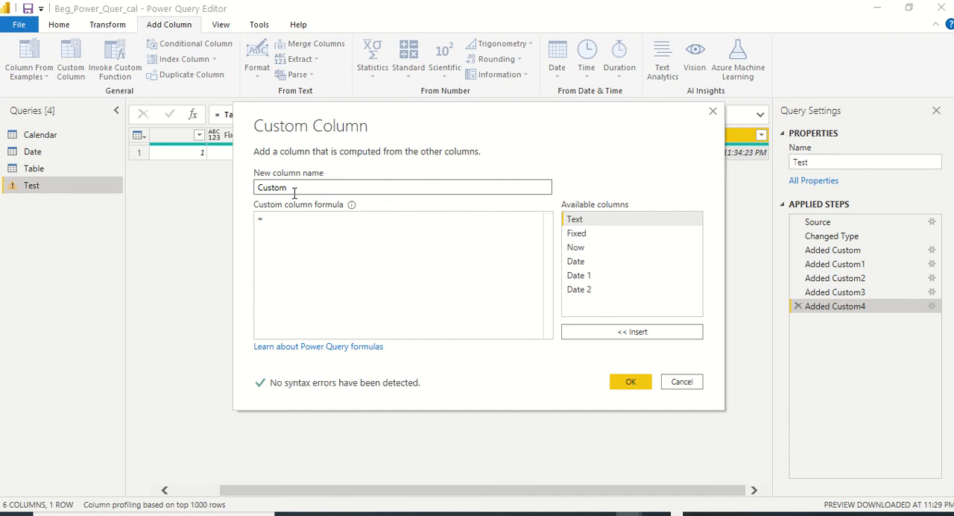
left_click_drag(294, 192, 237, 179)
type("Date 3")
key("Tab")
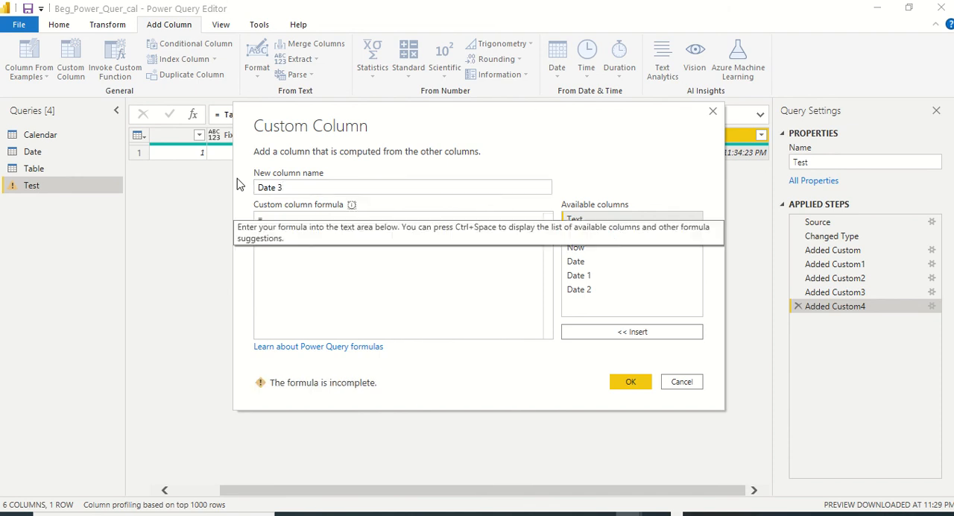
Enter the formula DateTime.From(#datetime(2021,1,16,14,14,56)) for the Date 3 column and add it to the Test query
type("Date")
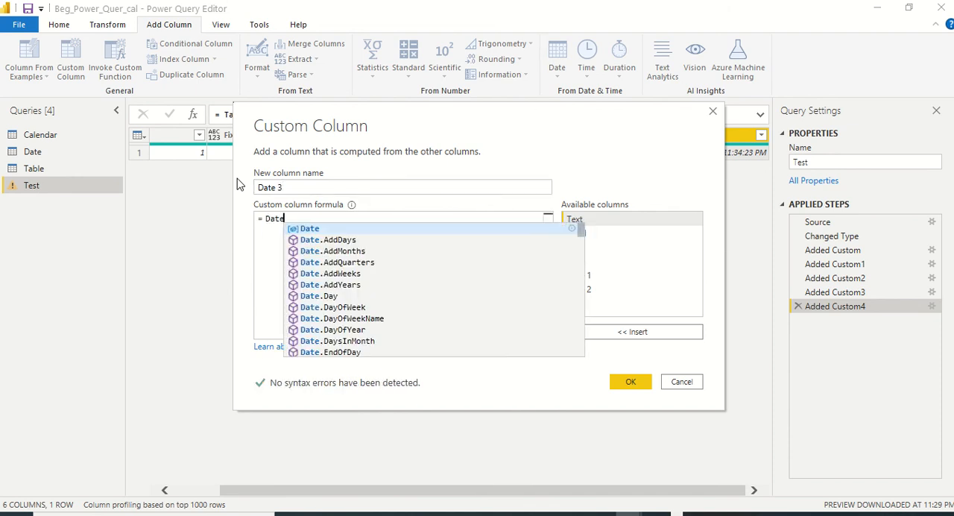
type(".")
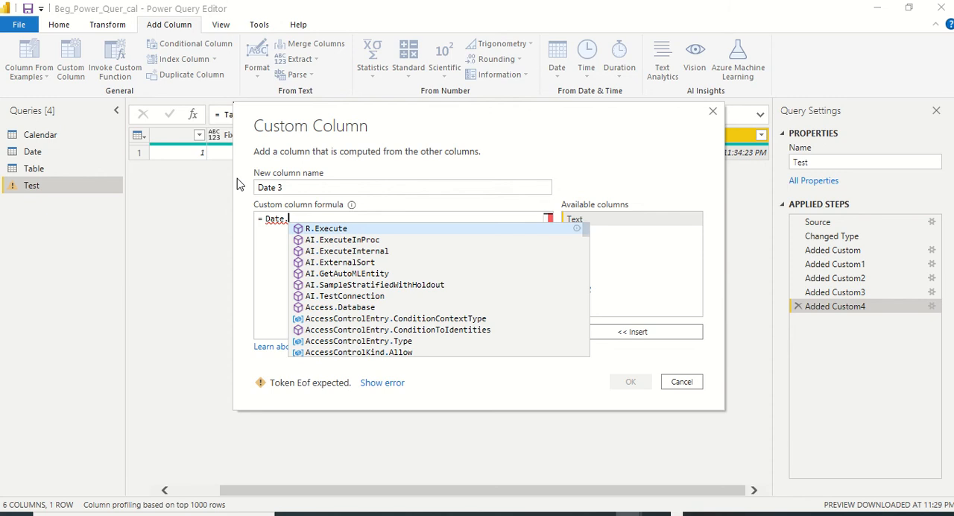
type("date")
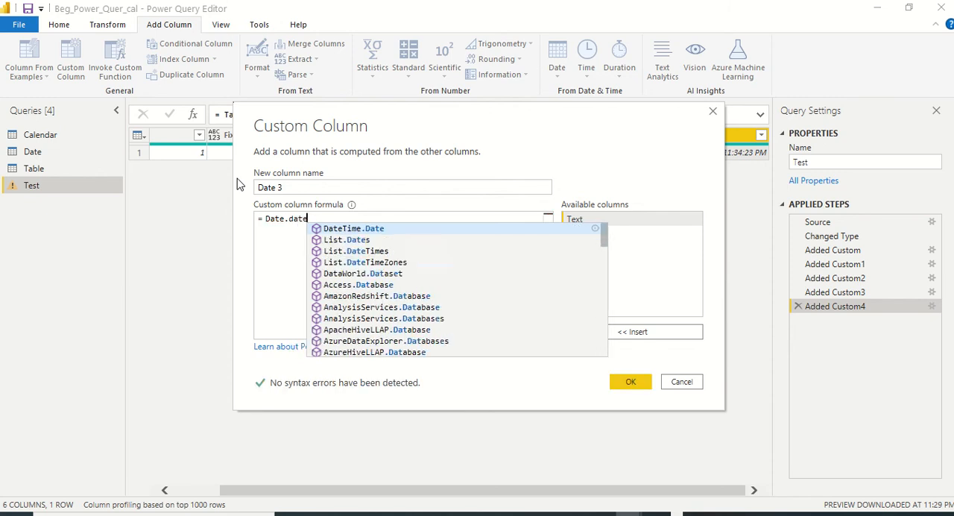
key("BackSpace")
key("BackSpace")
key("BackSpace")
key("BackSpace")
key("BackSpace")
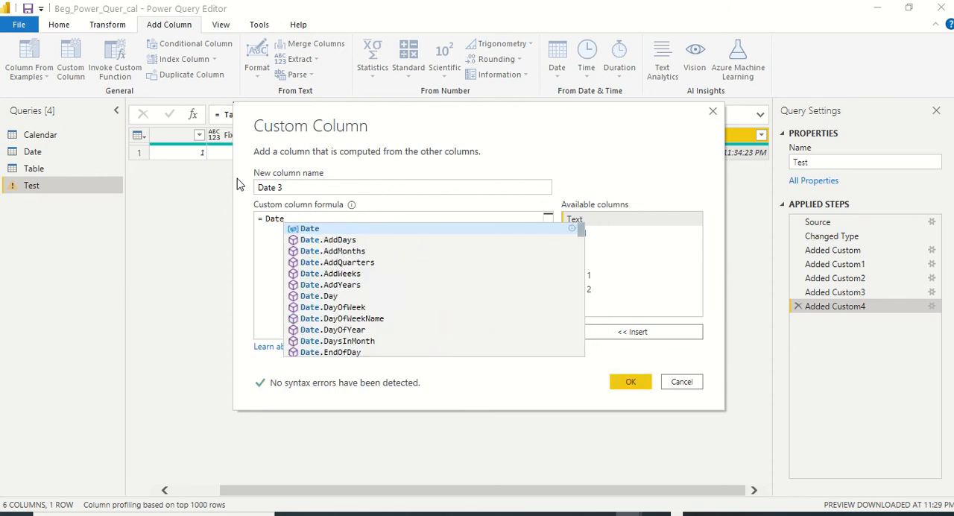
type("Time.")
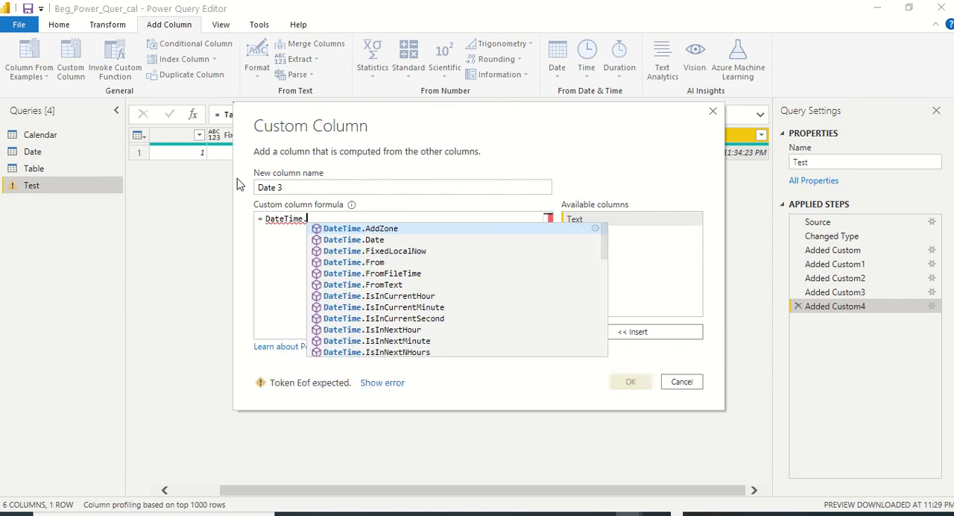
type("From(")
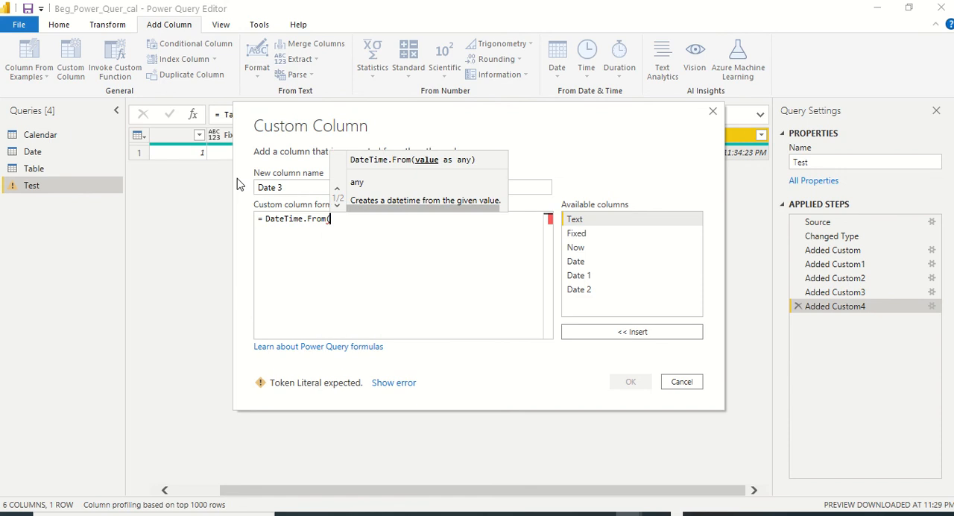
type("#")
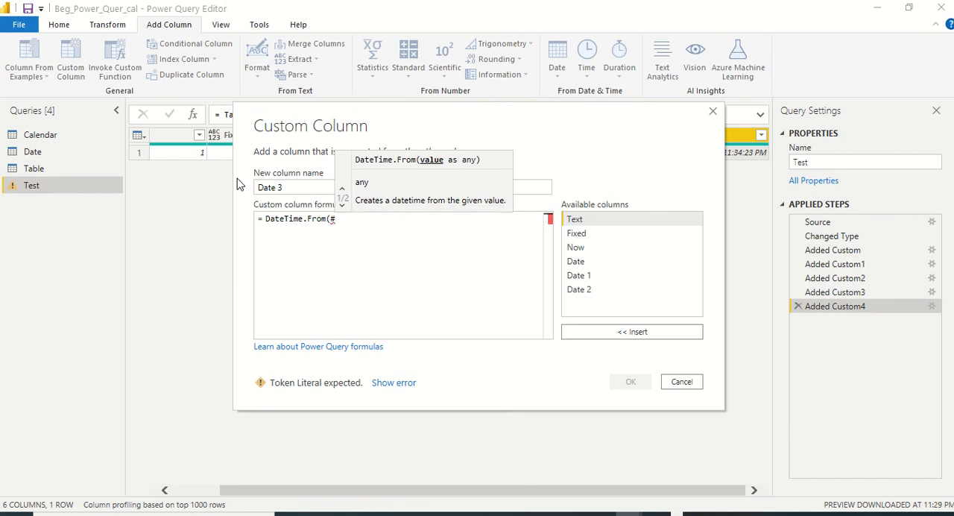
type("dateti")
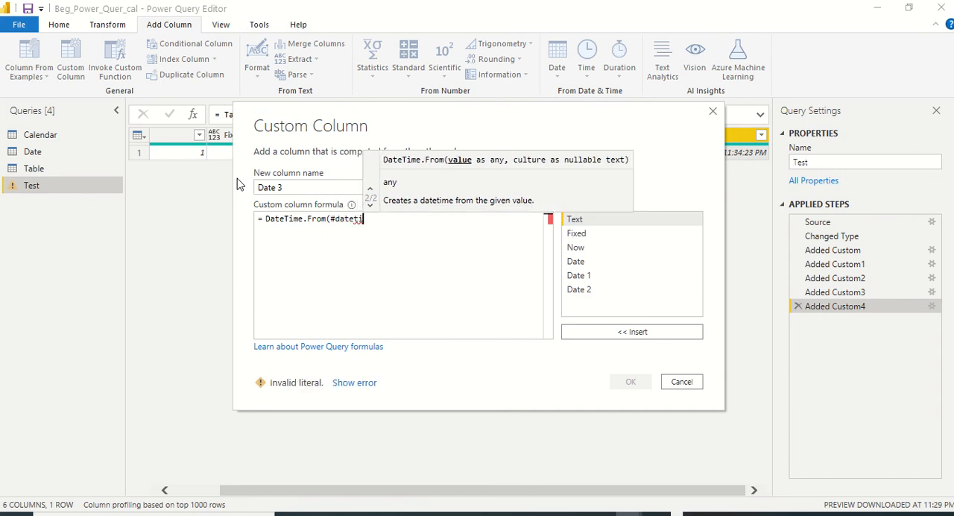
type("me(")
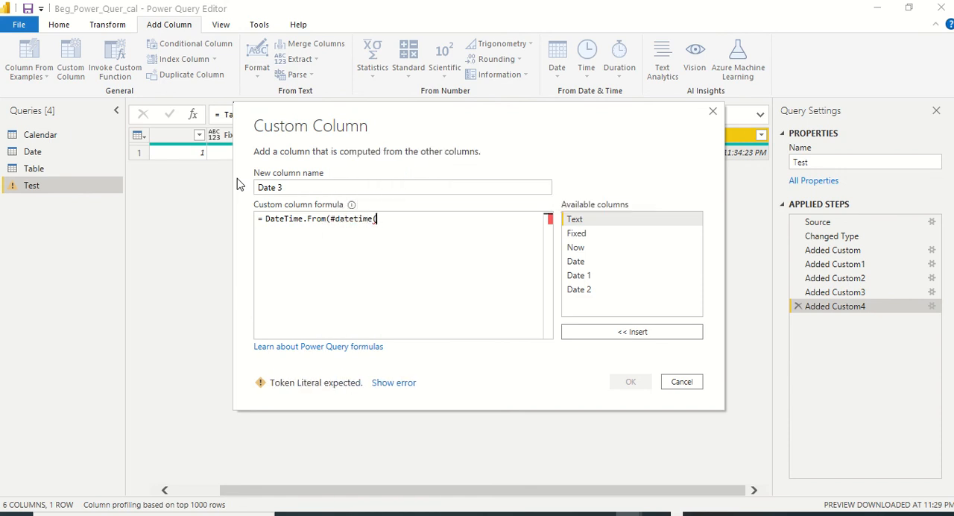
type("2021,")
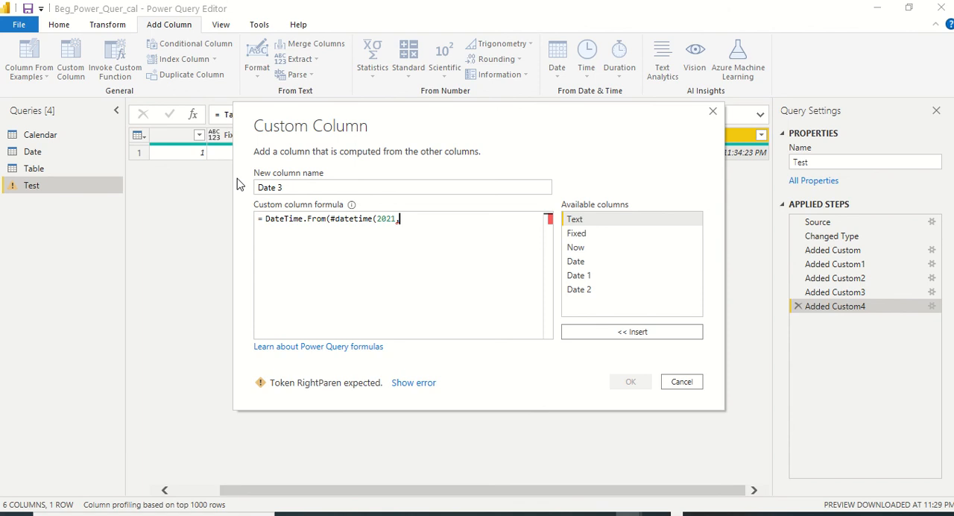
type("1,")
type("1")
type("0")
type(",16,")
type("14,")
type("14,5")
type("6")
type("))")
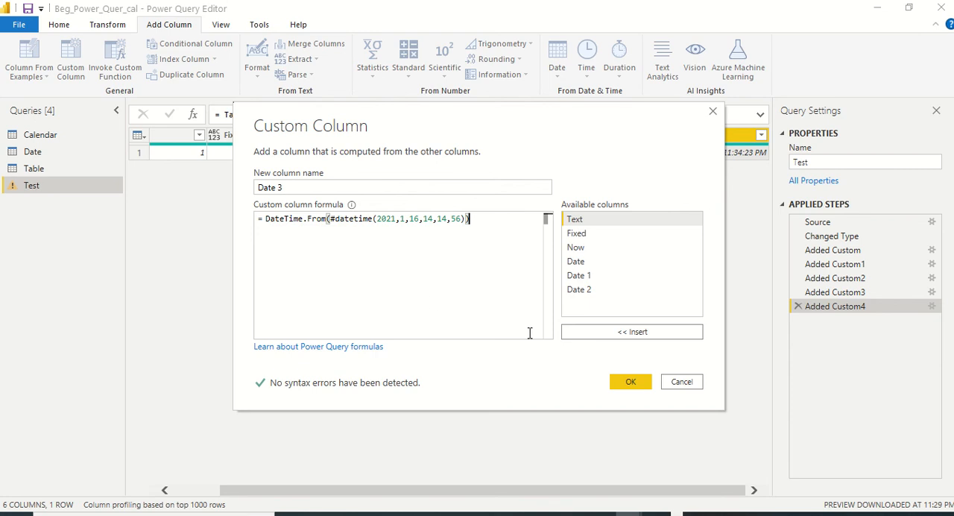
left_click(630, 381)
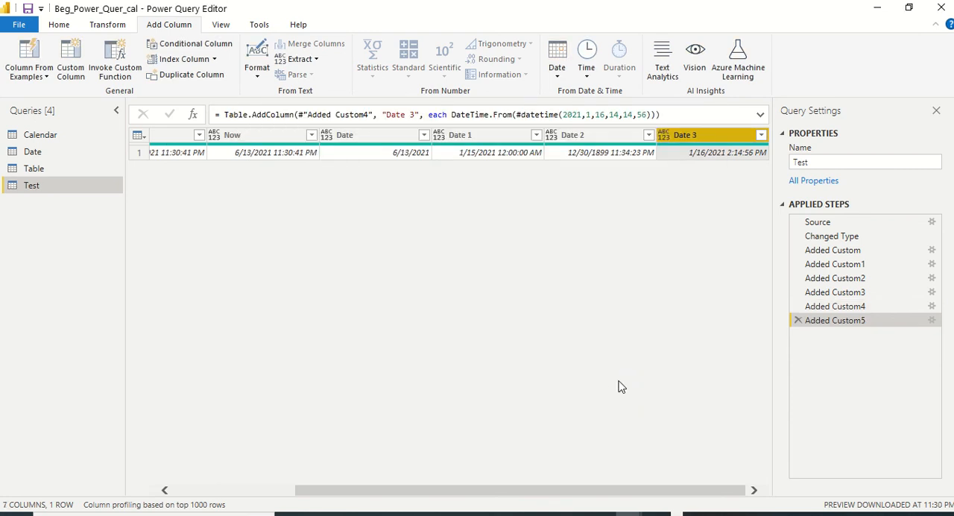
Start another custom column in the Test query and name it Date 4
left_click(74, 67)
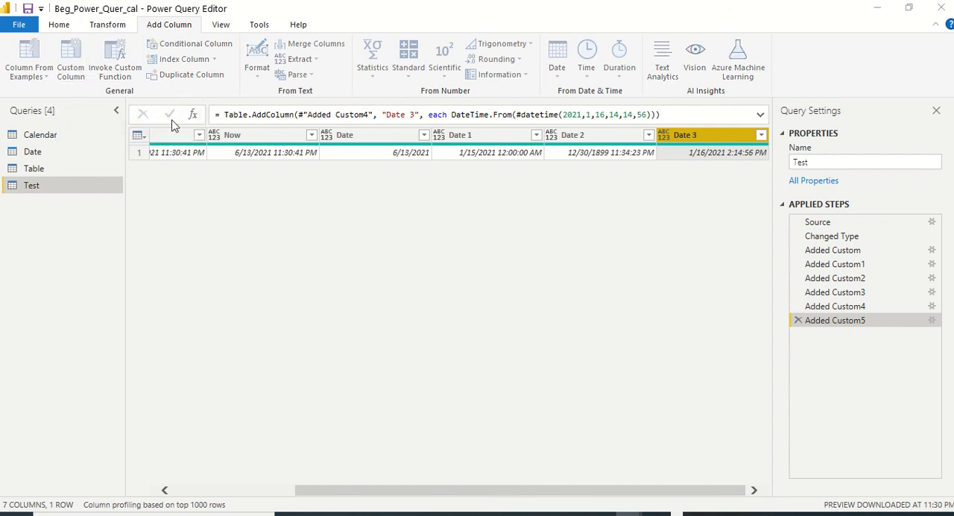
left_click(276, 188)
double_click(277, 189)
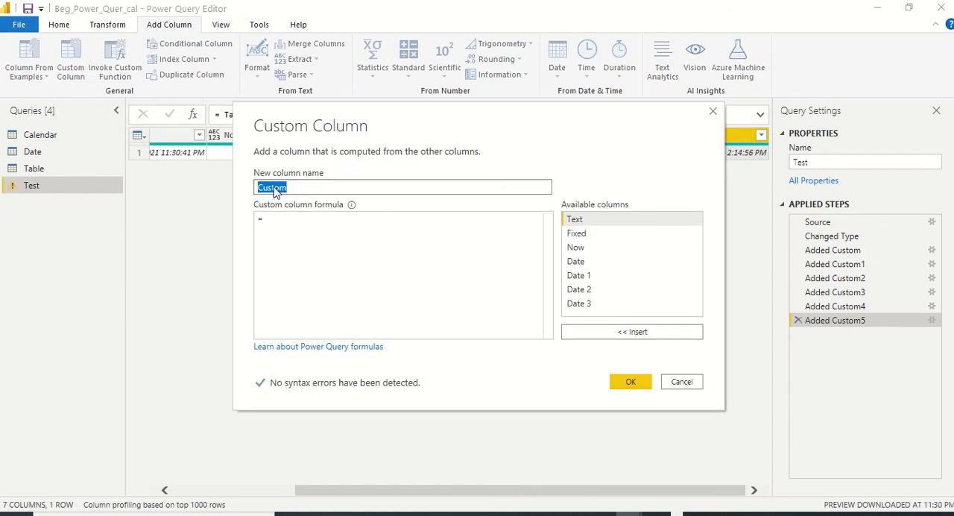
type("Date 4")
key("Tab")
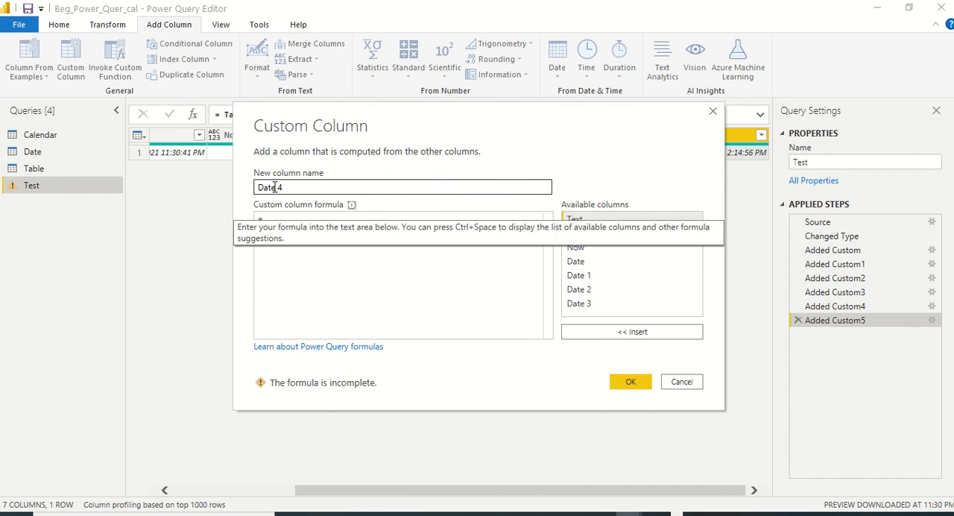
Enter the formula DateTime.From(#duration(1,23,4,5)) for the Date 4 column and add it to the query
type("Date")
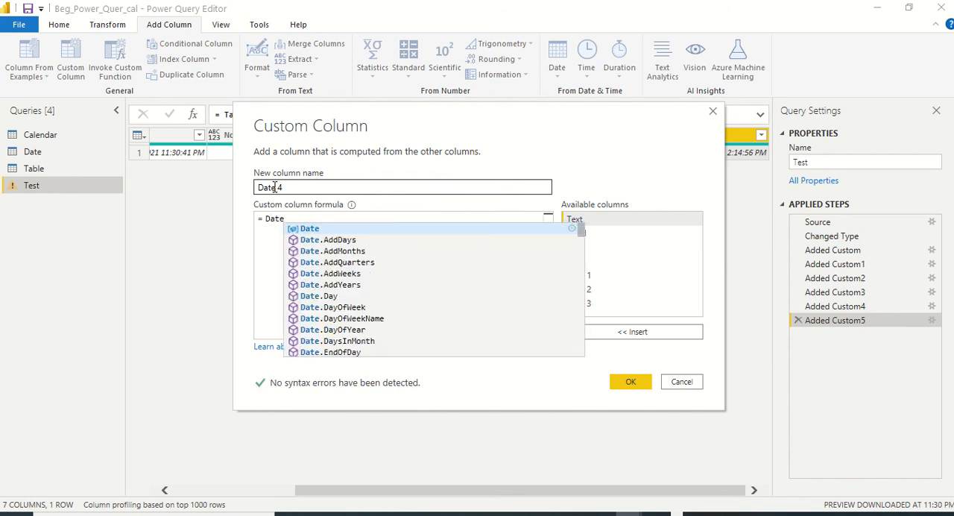
type("Time.")
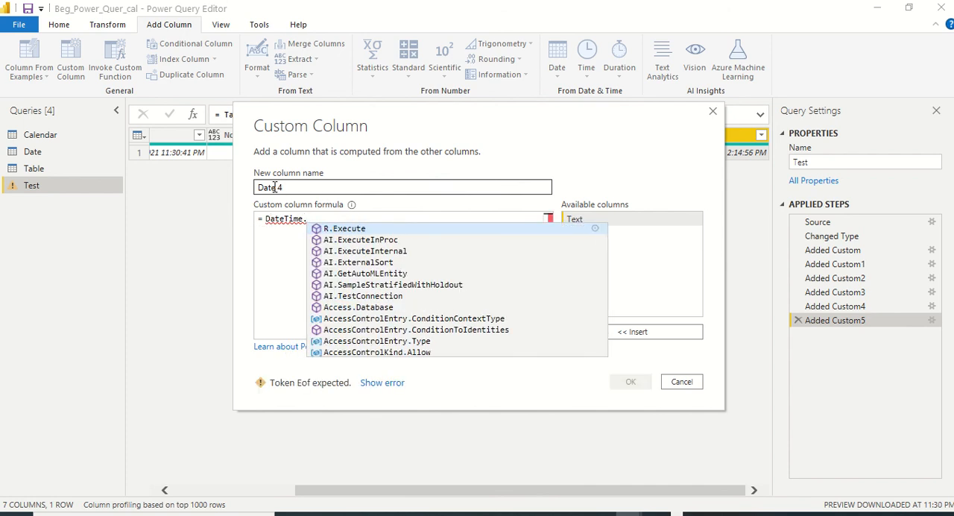
type("From(")
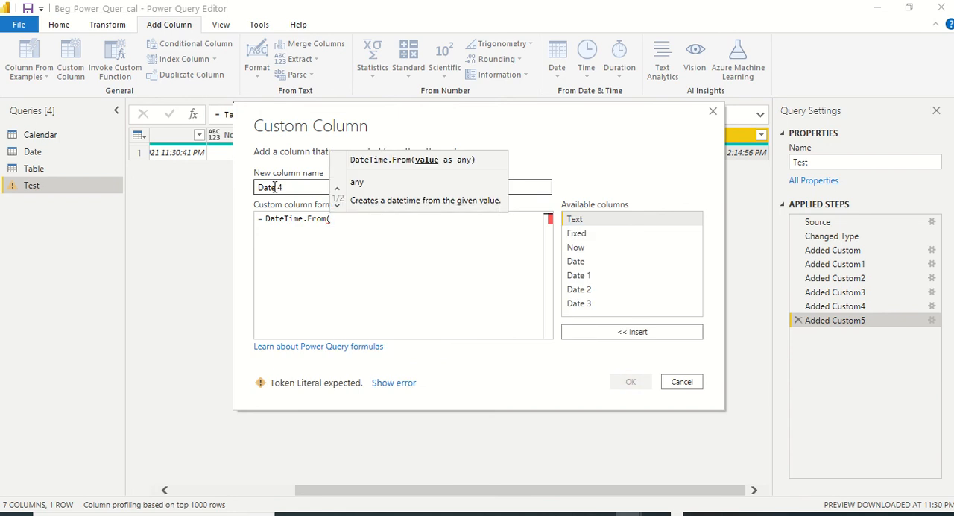
type("#duration")
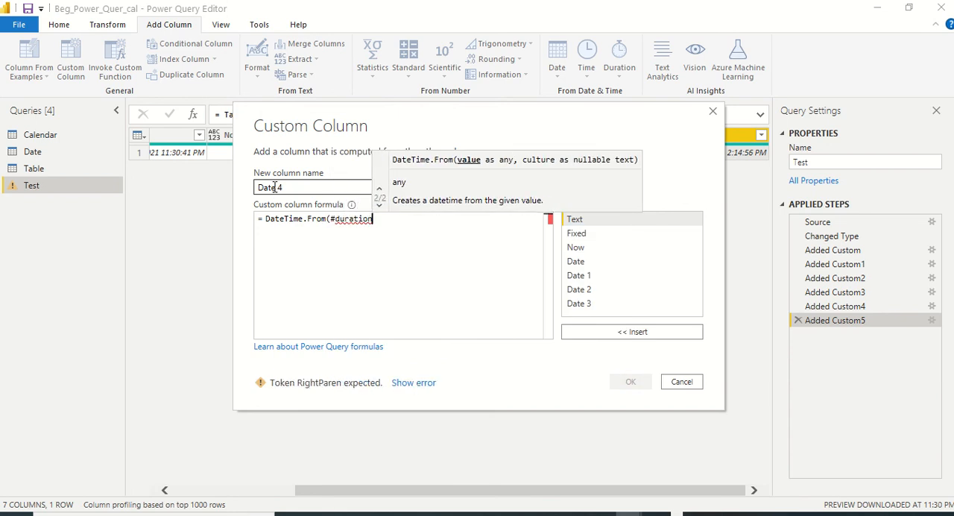
type("(")
type("1,")
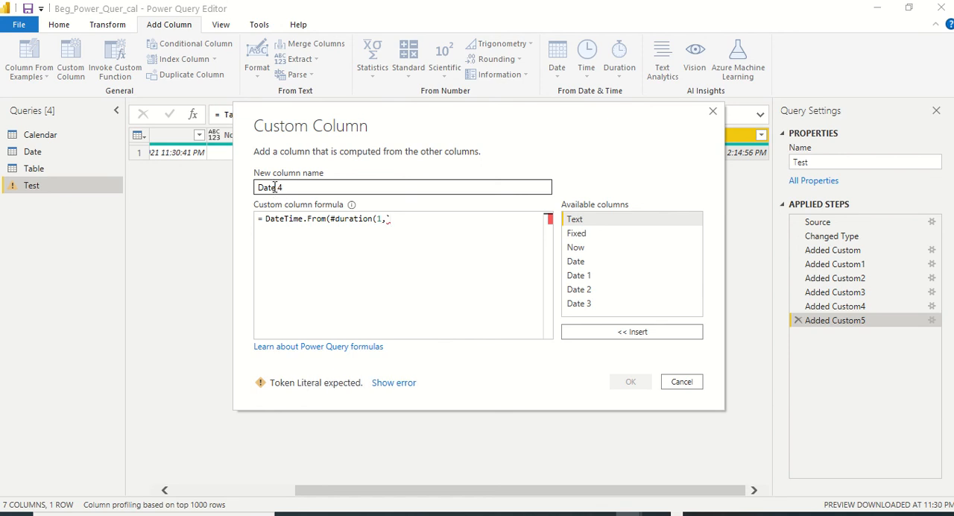
key("BackSpace")
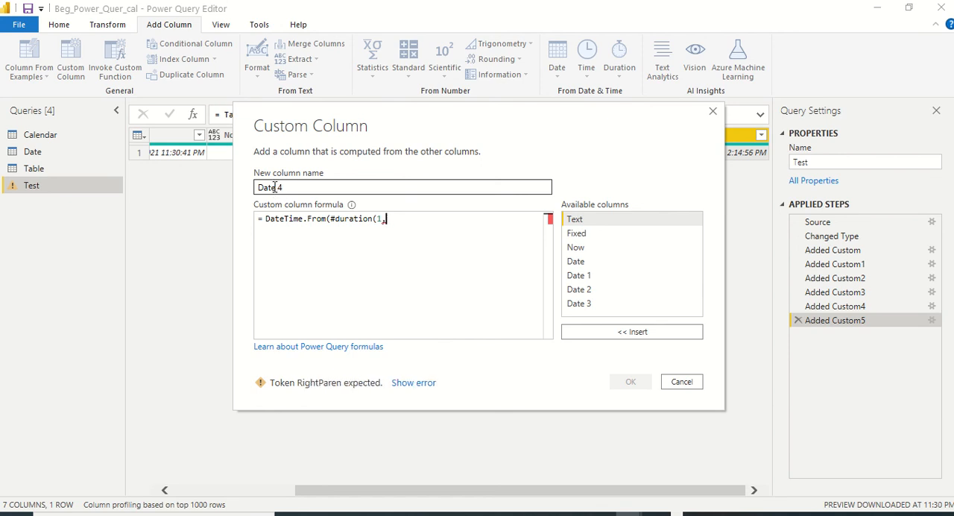
type("23,4,5))")
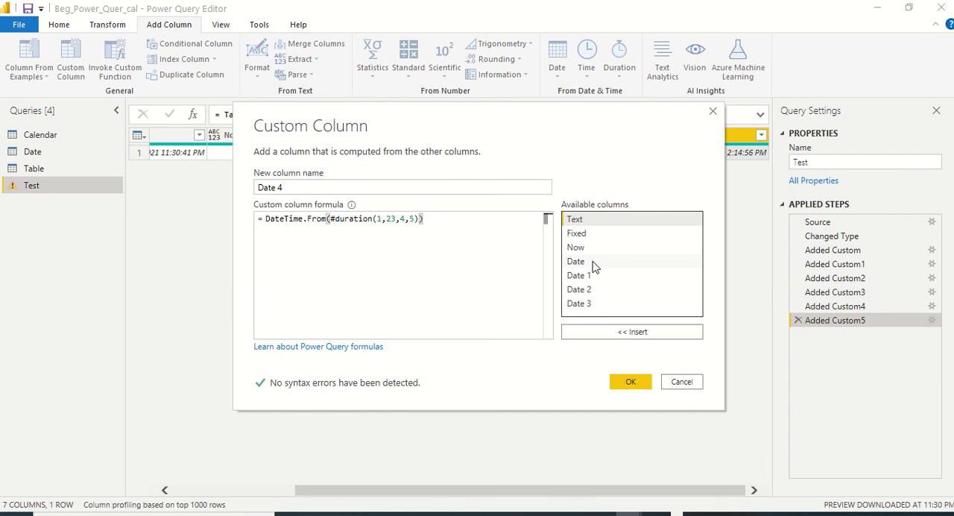
left_click(631, 382)
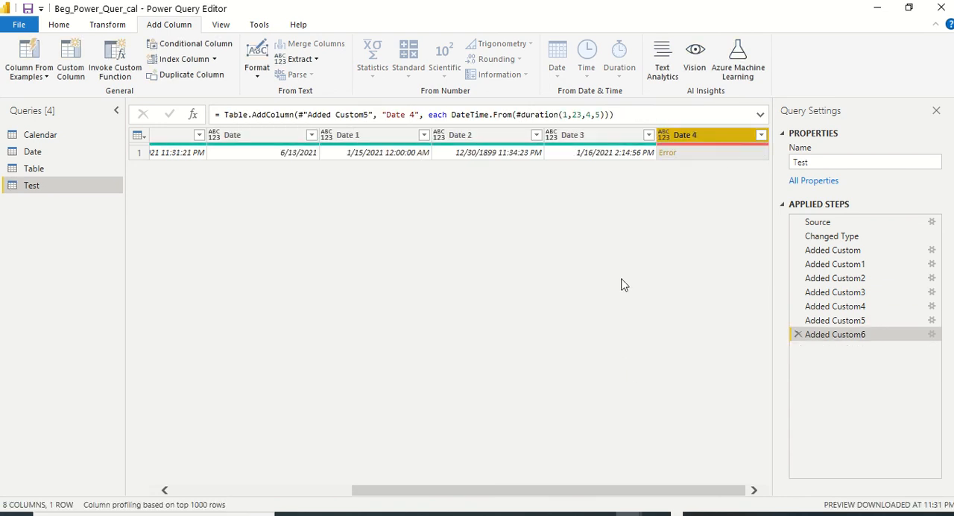
Open the details of the Date 4 cell's error, and delete the extra applied step this adds to the query
left_click(667, 153)
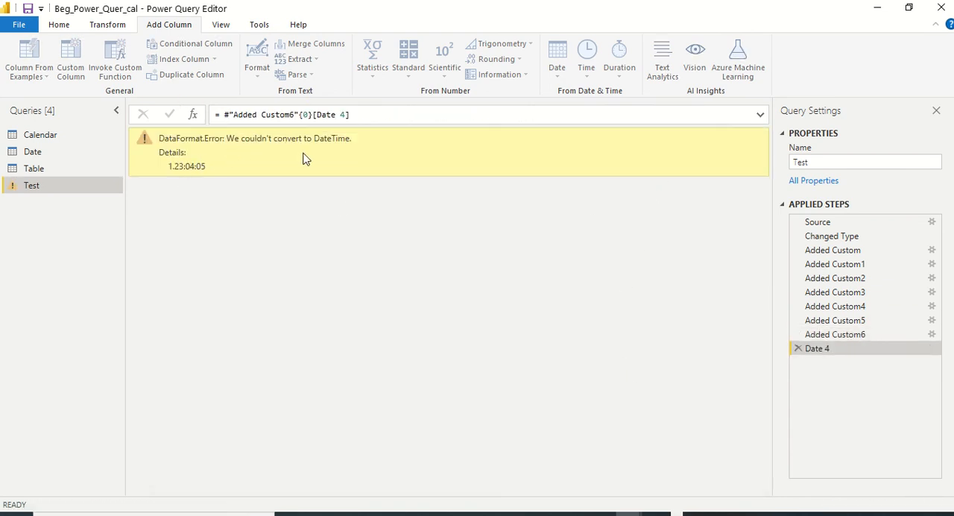
left_click(797, 350)
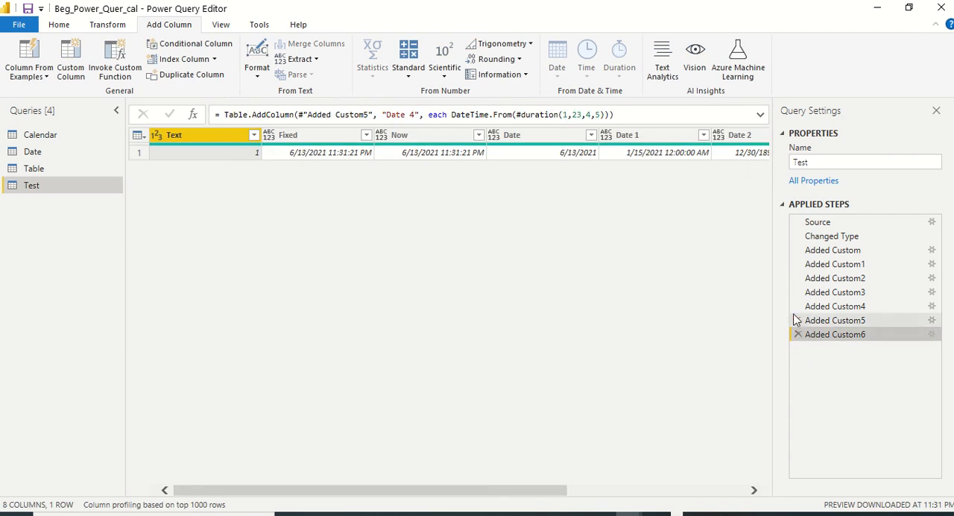
left_click_drag(559, 490, 748, 507)
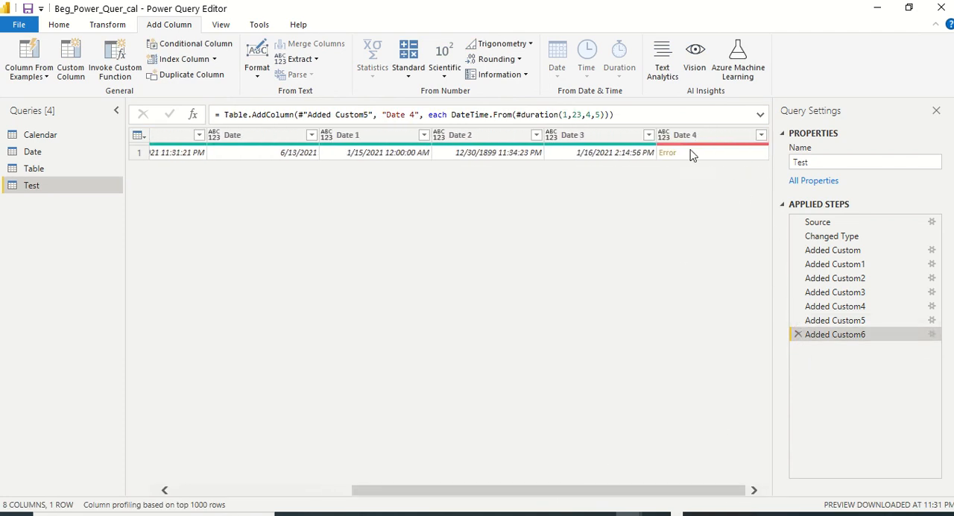
Edit the Date 4 column's formula to DateTime.From(#date(2021,01,01)+#duration(1,23,4,5)) and apply it
double_click(827, 335)
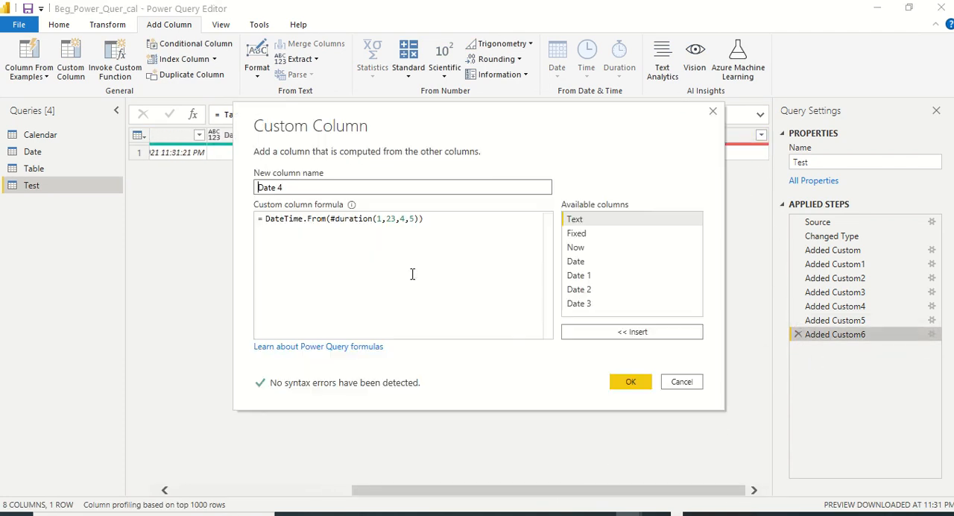
left_click(328, 219)
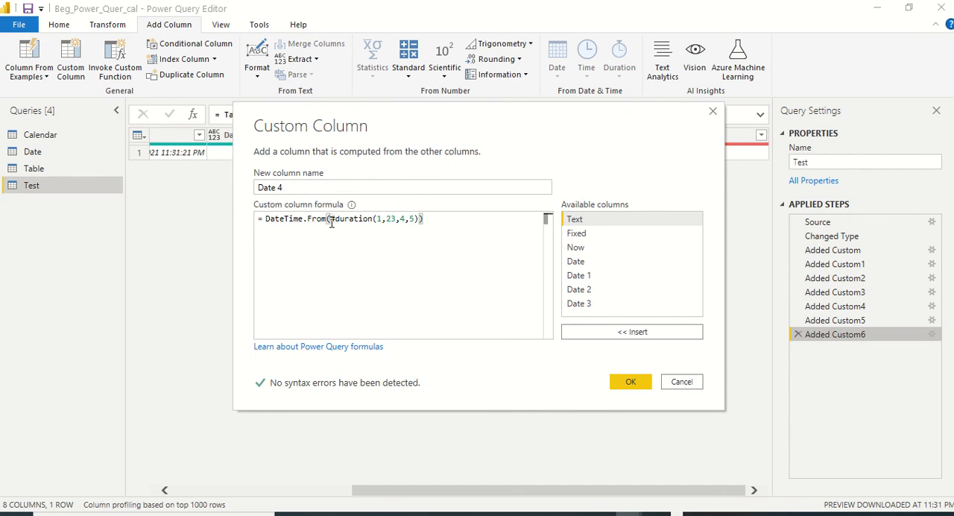
type("#date")
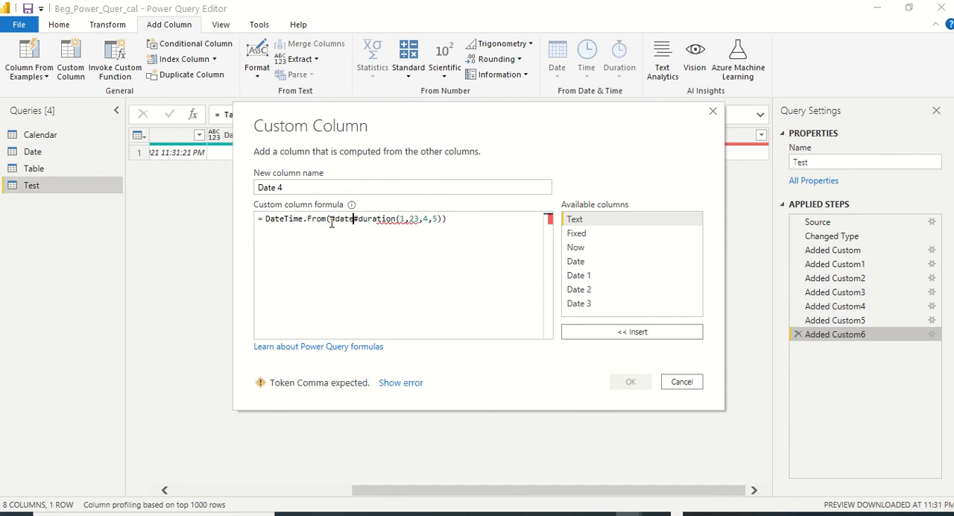
type("(")
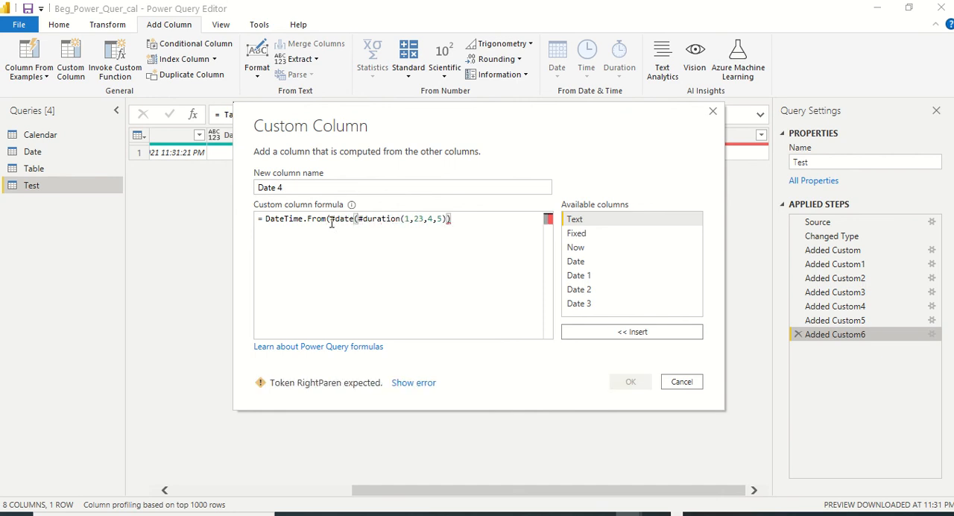
type("202")
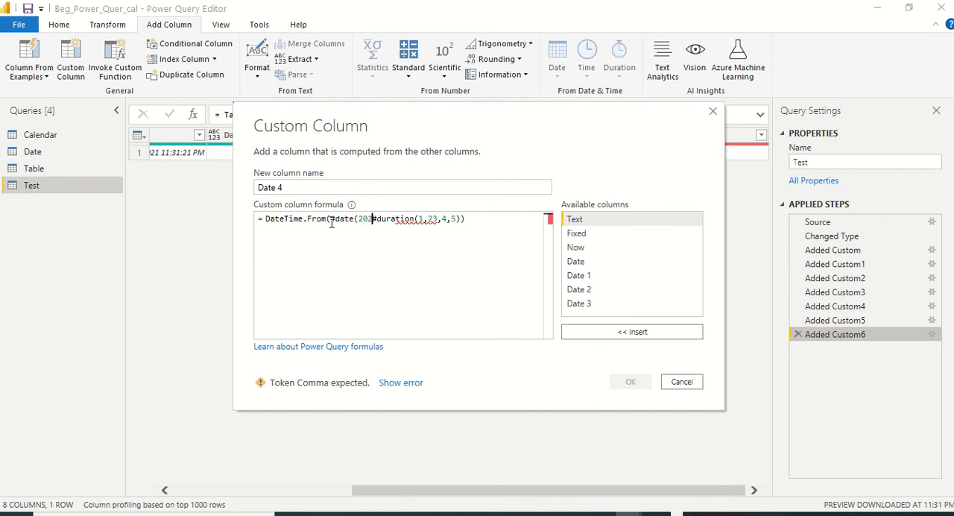
type("1,01")
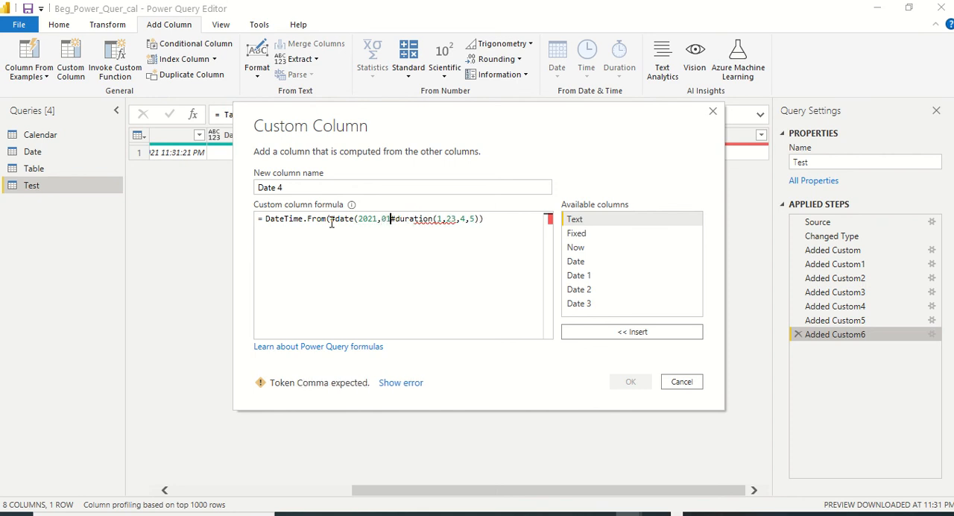
type(",01)+")
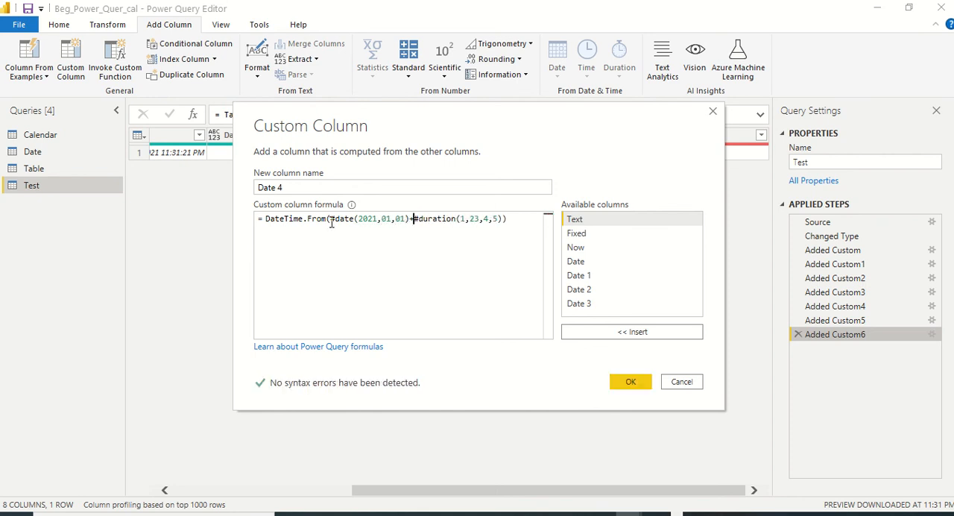
left_click(631, 381)
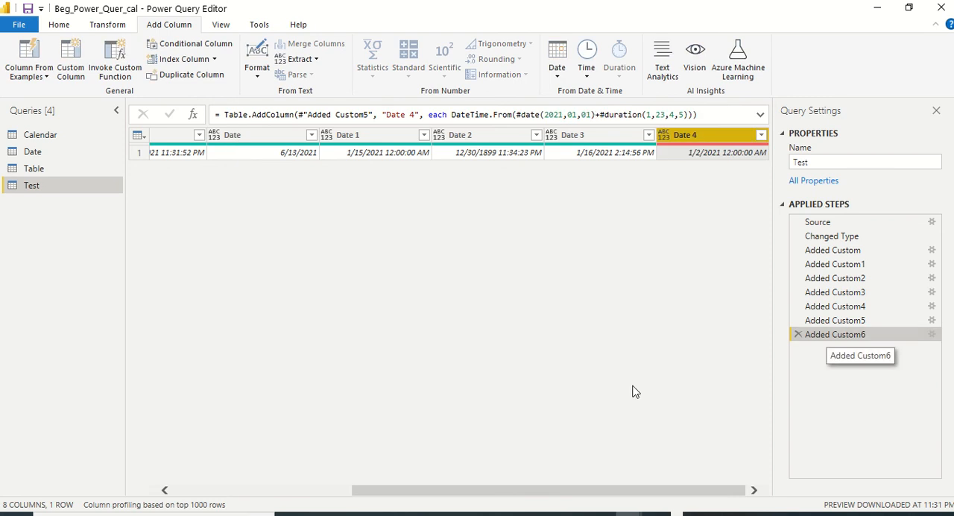